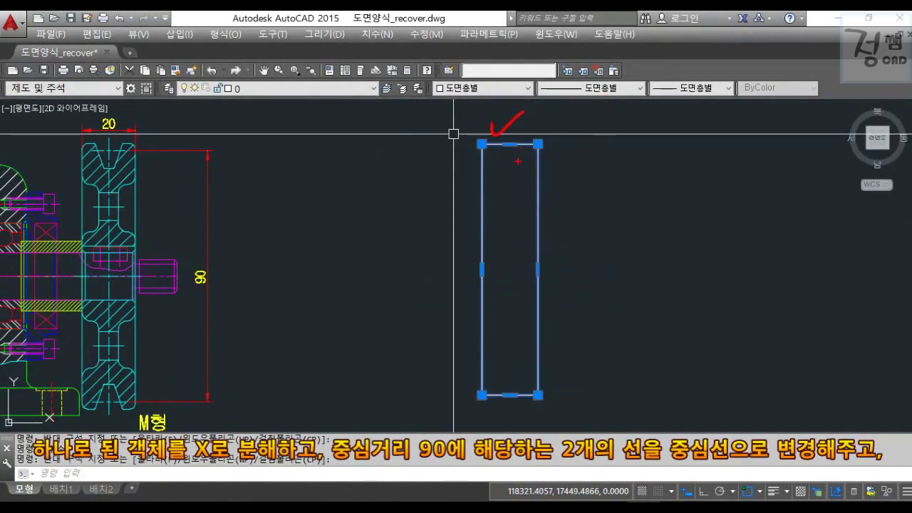
Explode the rectangle and change its upper and lower edges to centre lines.
{"action": "type", "text": "x"}
{"action": "key", "text": "Return"}
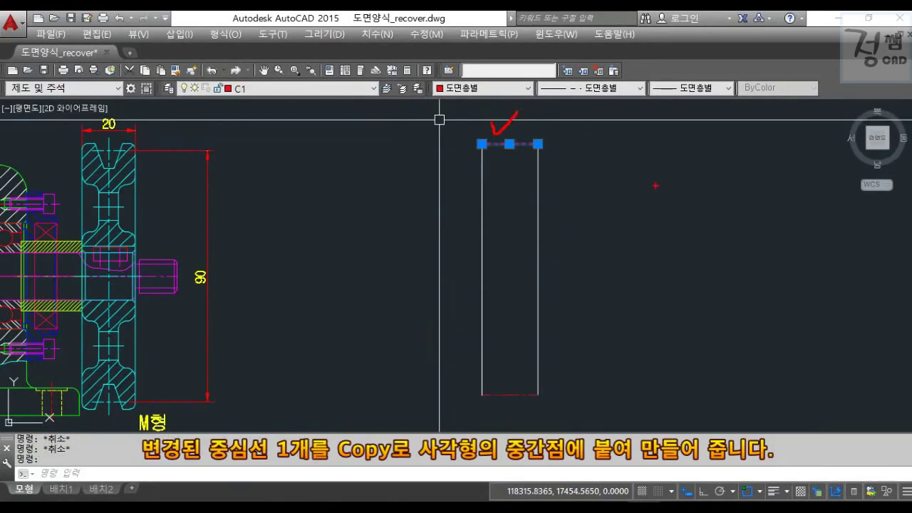
Copy the upper centre line to the midpoint of the rectangle's side and add a vertical centre line through the middle.
{"action": "type", "text": "co"}
{"action": "key", "text": "Return"}
{"action": "left_click", "coordinate": [481, 144]}
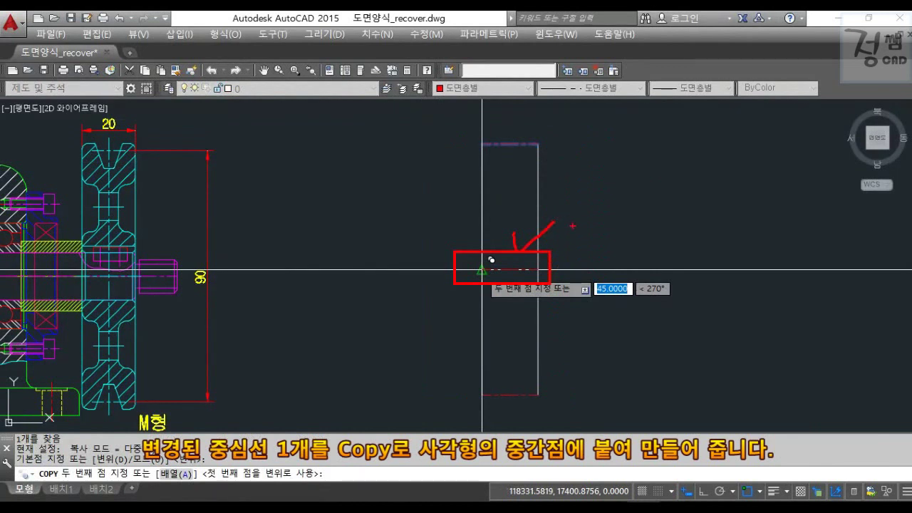
{"action": "left_click", "coordinate": [481, 269]}
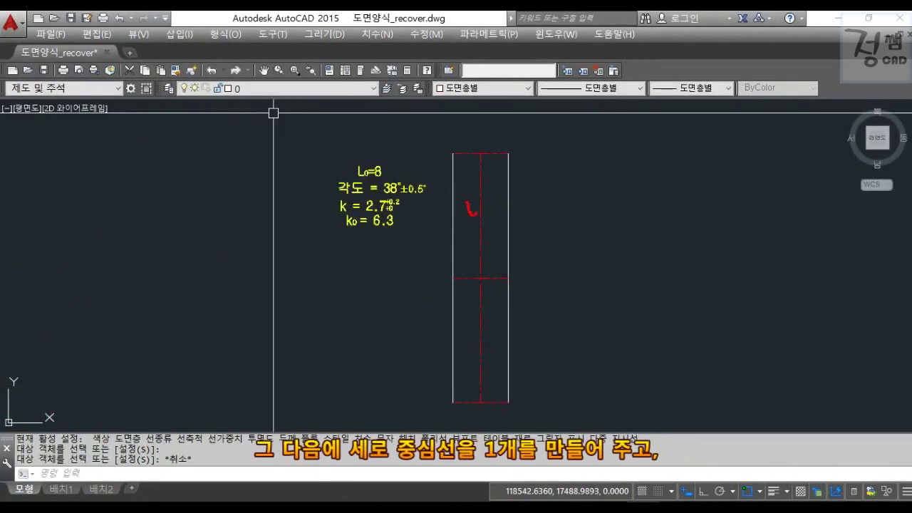
{"action": "left_click_drag", "start_coordinate": [475, 206], "coordinate": [493, 192]}
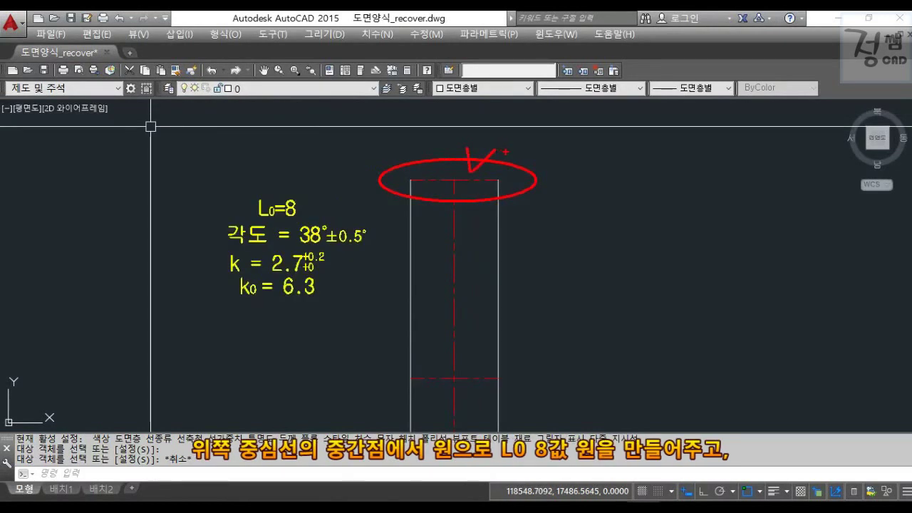
Draw a circle with diameter 8 (L0) centred on the midpoint of the upper centre line.
{"action": "type", "text": "c"}
{"action": "key", "text": "Return"}
{"action": "left_click", "coordinate": [454, 180]}
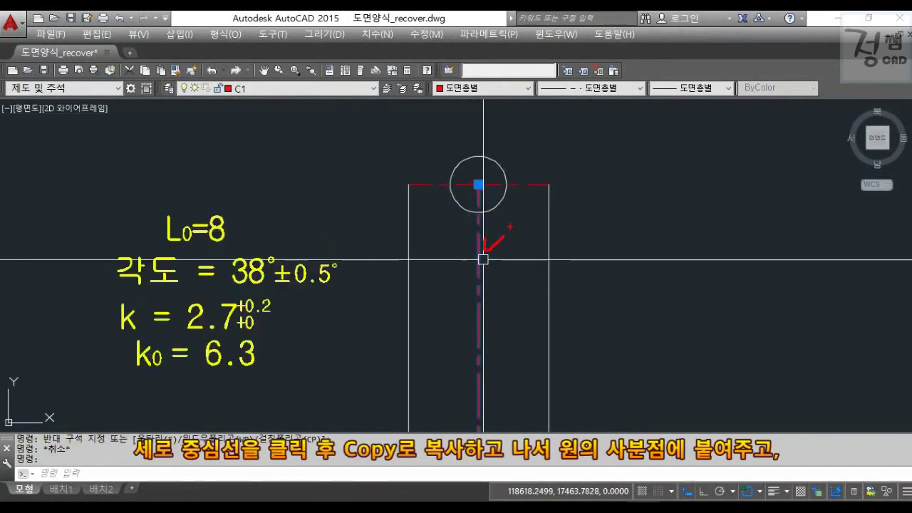
Copy the vertical centre line to the circle's right quadrant and rotate the copy by -19° about that point.
{"action": "type", "text": "co"}
{"action": "key", "text": "Return"}
{"action": "left_click", "coordinate": [479, 269]}
{"action": "left_click", "coordinate": [506, 184]}
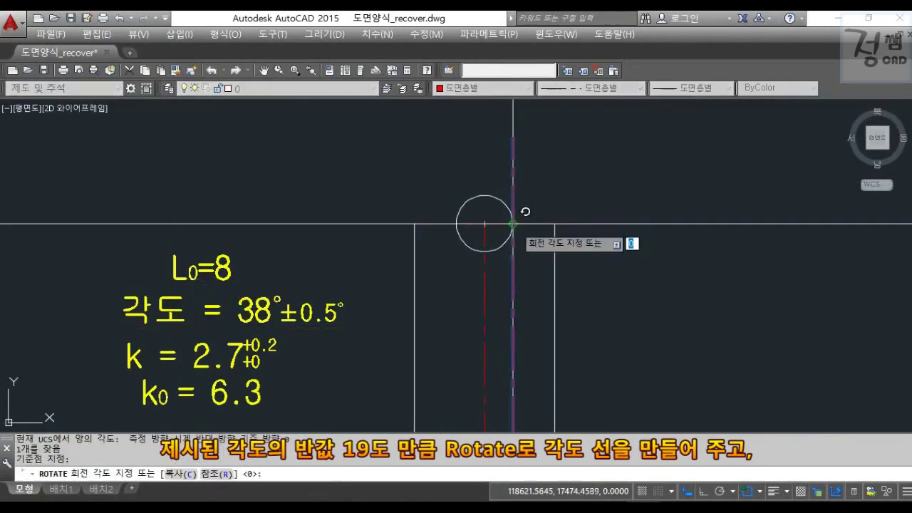
{"action": "type", "text": "-19"}
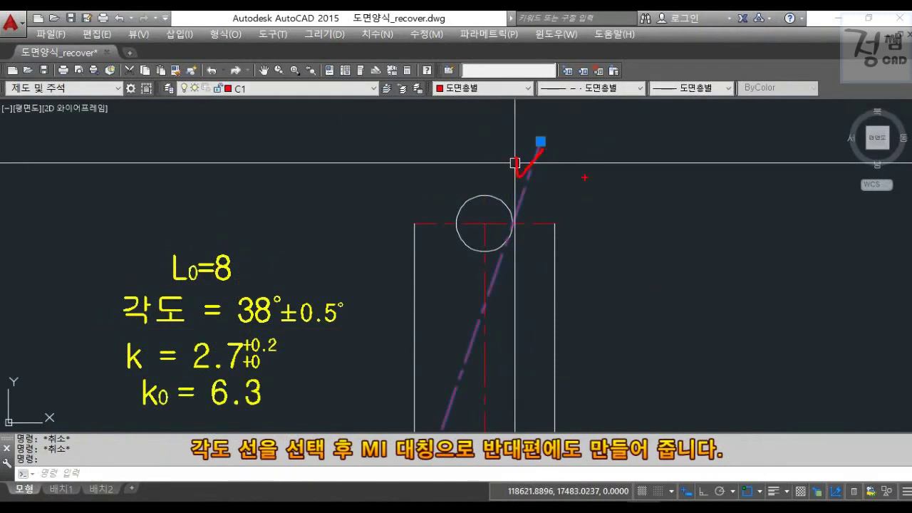
Mirror the angled line about the vertical centre line.
{"action": "type", "text": "MI"}
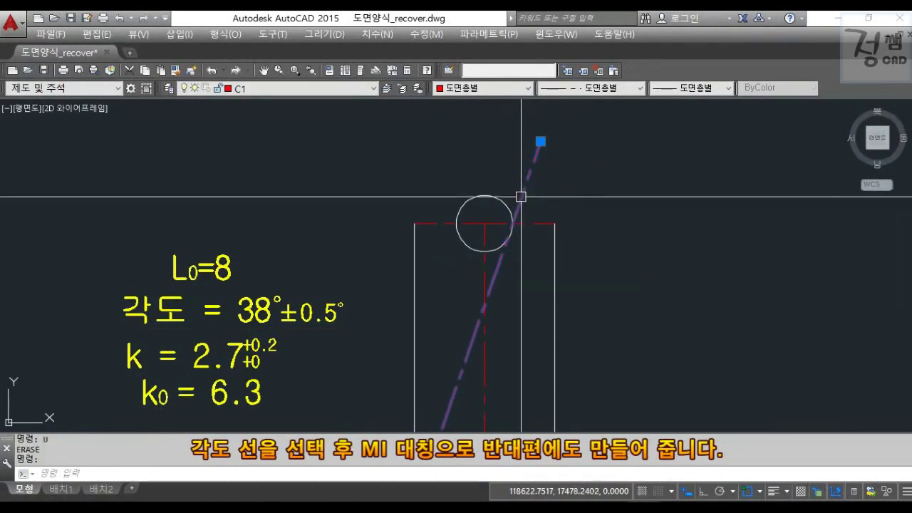
{"action": "type", "text": "MI"}
{"action": "key", "text": "Return"}
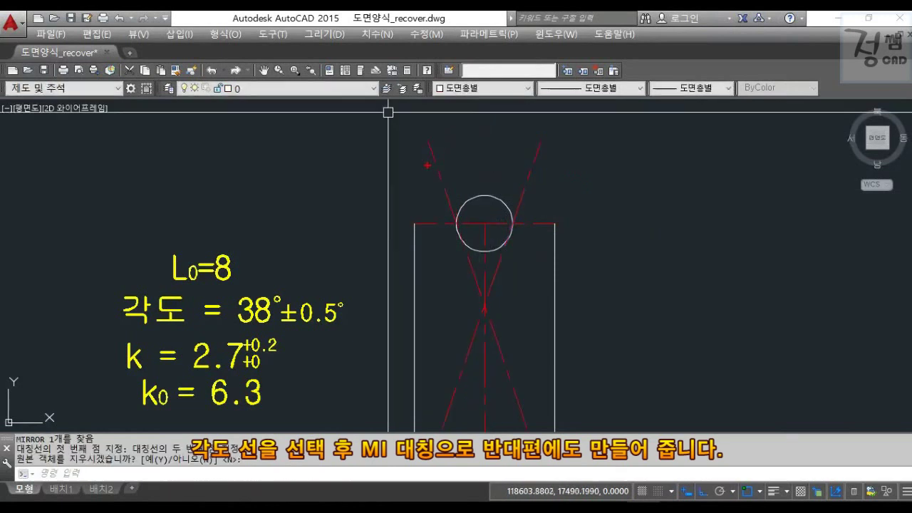
{"action": "left_click_drag", "start_coordinate": [428, 166], "coordinate": [476, 146]}
Offset the upper centre line 2.7 upward (k) and 6.3 downward (k0).
{"action": "left_click_drag", "start_coordinate": [543, 202], "coordinate": [568, 189]}
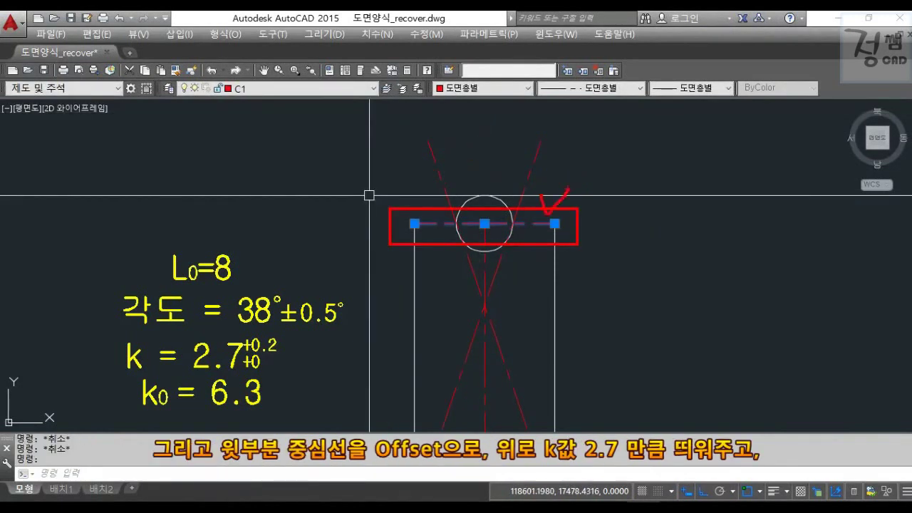
{"action": "type", "text": "OFFSET"}
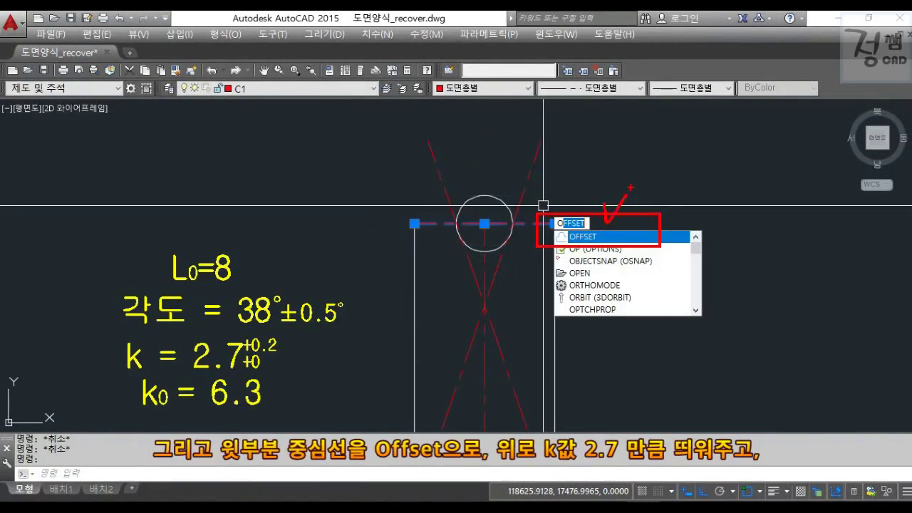
{"action": "left_click_drag", "start_coordinate": [617, 151], "coordinate": [644, 134]}
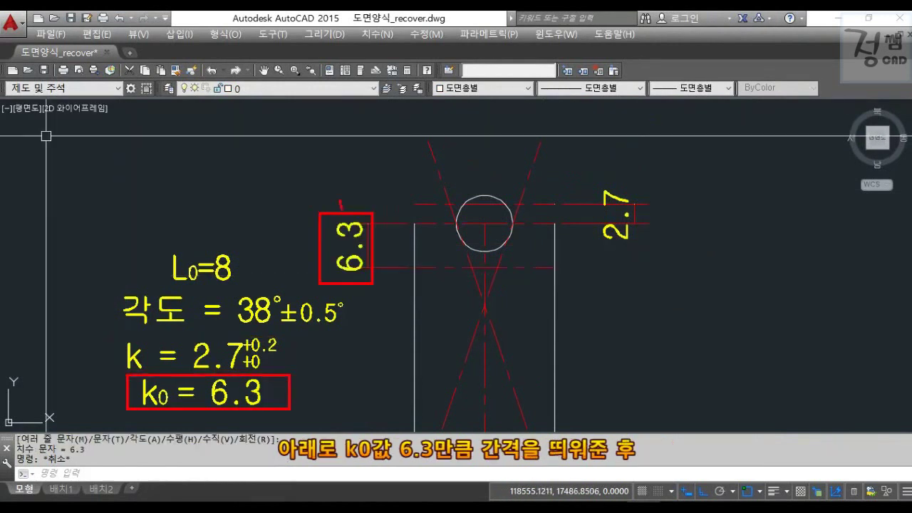
{"action": "left_click_drag", "start_coordinate": [341, 204], "coordinate": [366, 183]}
Trim the two angled lines where they pass below the k0 line.
{"action": "mouse_move", "coordinate": [534, 149]}
{"action": "left_mouse_down"}
{"action": "mouse_move", "coordinate": [539, 161]}
{"action": "mouse_move", "coordinate": [557, 135]}
{"action": "left_mouse_up"}
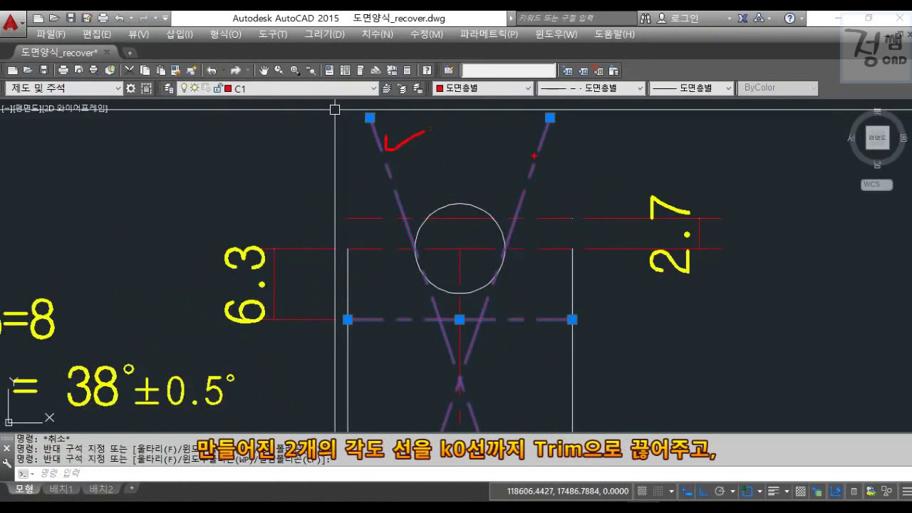
{"action": "left_click_drag", "start_coordinate": [356, 315], "coordinate": [595, 317]}
{"action": "left_click_drag", "start_coordinate": [556, 293], "coordinate": [598, 282]}
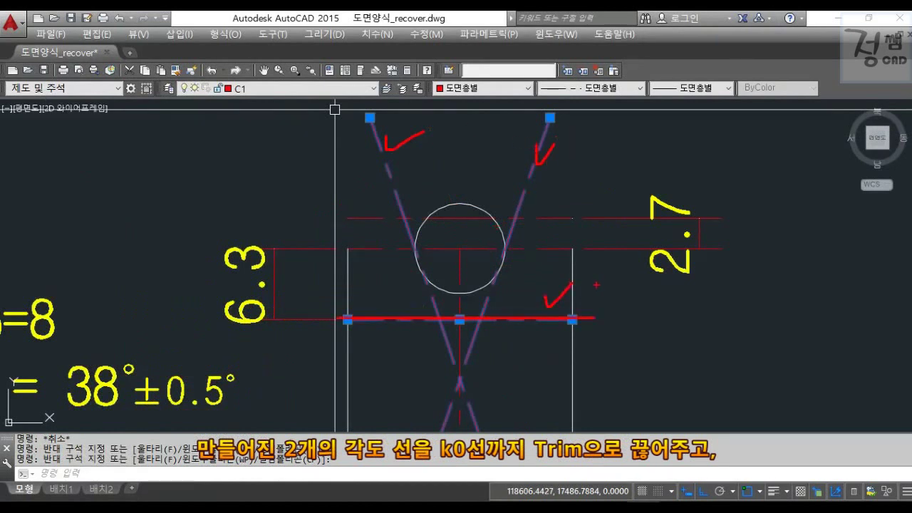
{"action": "type", "text": "u"}
{"action": "key", "text": "Return"}
{"action": "type", "text": "tr"}
{"action": "left_click_drag", "start_coordinate": [524, 324], "coordinate": [555, 307]}
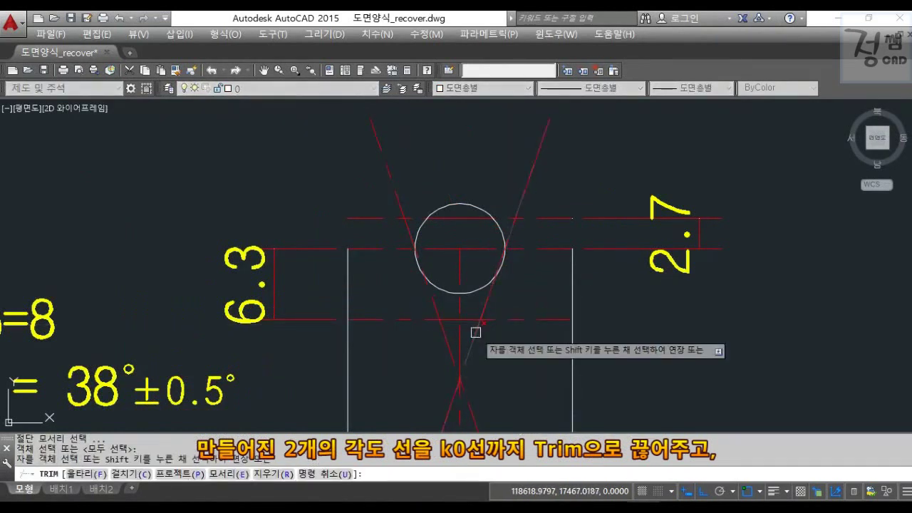
{"action": "left_click", "coordinate": [444, 387]}
Extend the two vertical width lines up to the k line.
{"action": "left_click_drag", "start_coordinate": [340, 360], "coordinate": [376, 352]}
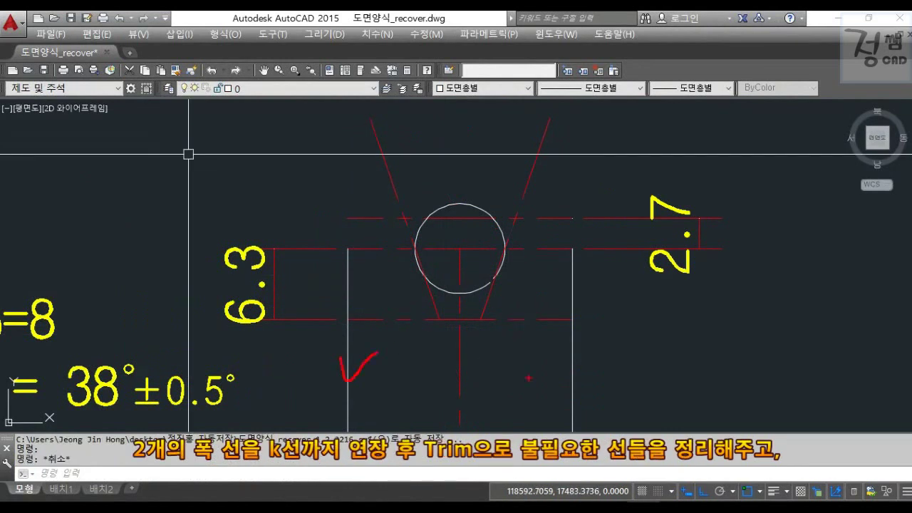
{"action": "mouse_move", "coordinate": [557, 359]}
{"action": "left_mouse_down"}
{"action": "mouse_move", "coordinate": [561, 370]}
{"action": "mouse_move", "coordinate": [587, 337]}
{"action": "left_mouse_up"}
{"action": "left_click_drag", "start_coordinate": [332, 217], "coordinate": [613, 216]}
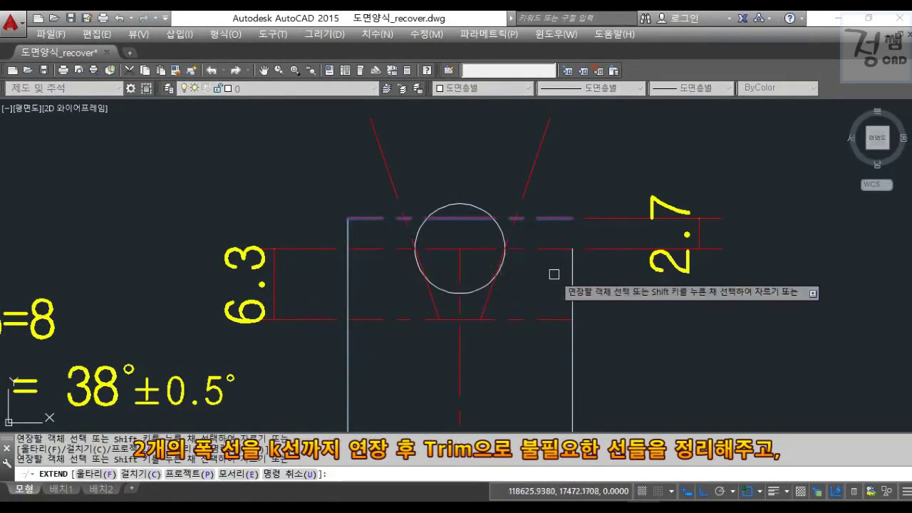
{"action": "key", "text": "Escape"}
{"action": "key", "text": "Escape"}
{"action": "key", "text": "Escape"}
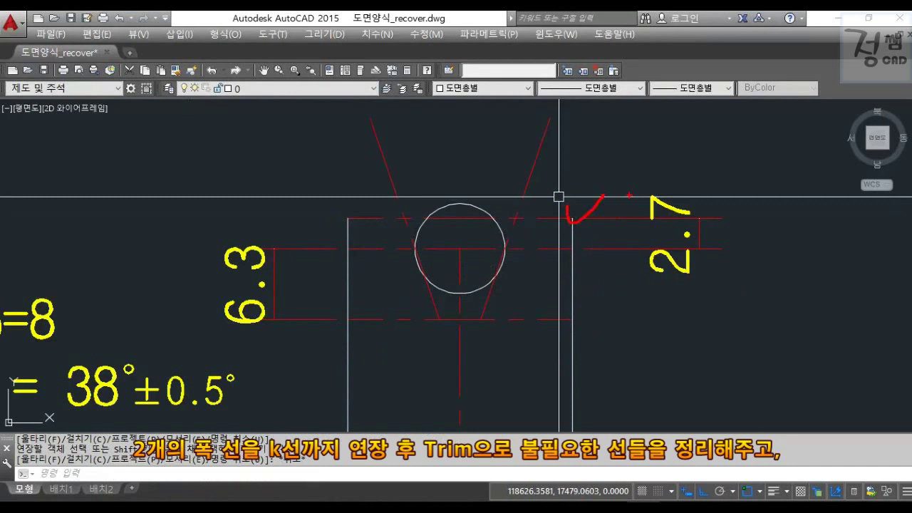
Trim the unneeded line segments around the circle to leave the V-groove profile.
{"action": "type", "text": "TR"}
{"action": "key", "text": "Return"}
{"action": "key", "text": "Return"}
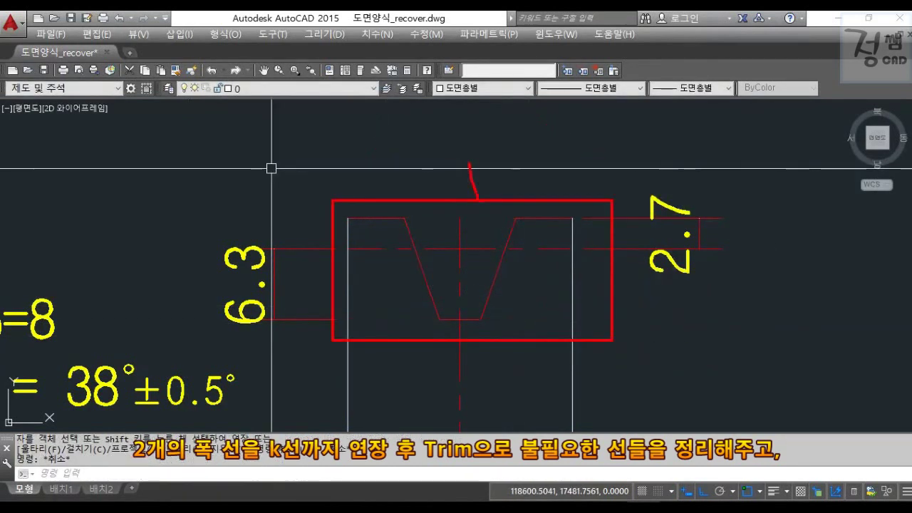
{"action": "left_click_drag", "start_coordinate": [479, 178], "coordinate": [528, 161]}
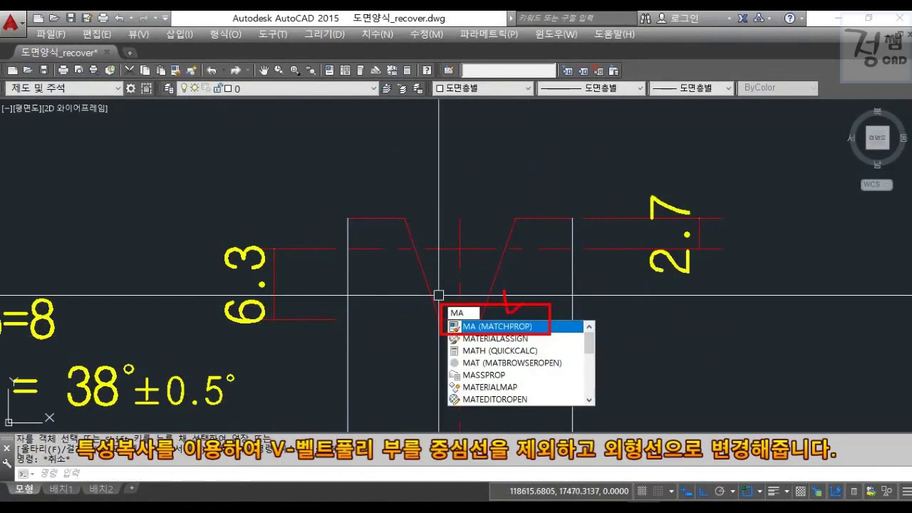
Match the V-groove profile lines to the outline properties of the vertical side line, keeping the centre lines.
{"action": "left_click_drag", "start_coordinate": [513, 310], "coordinate": [541, 285]}
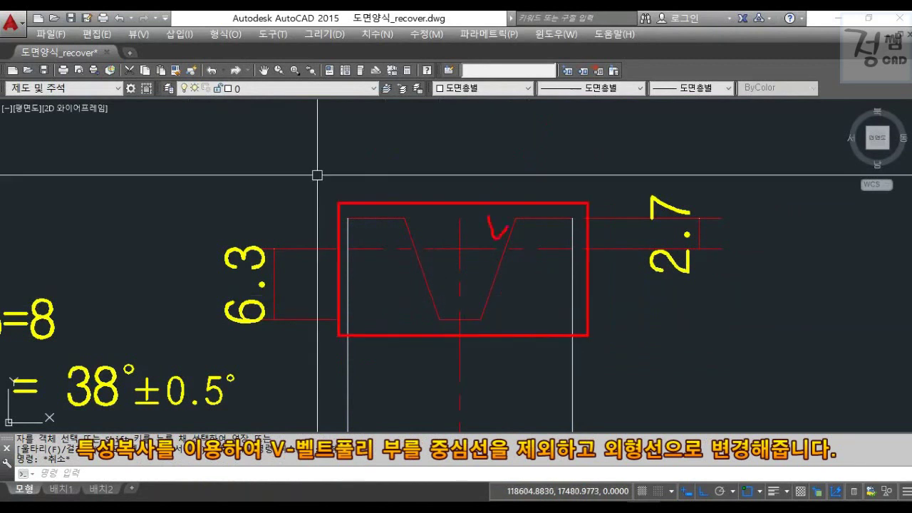
{"action": "left_click_drag", "start_coordinate": [507, 229], "coordinate": [525, 208]}
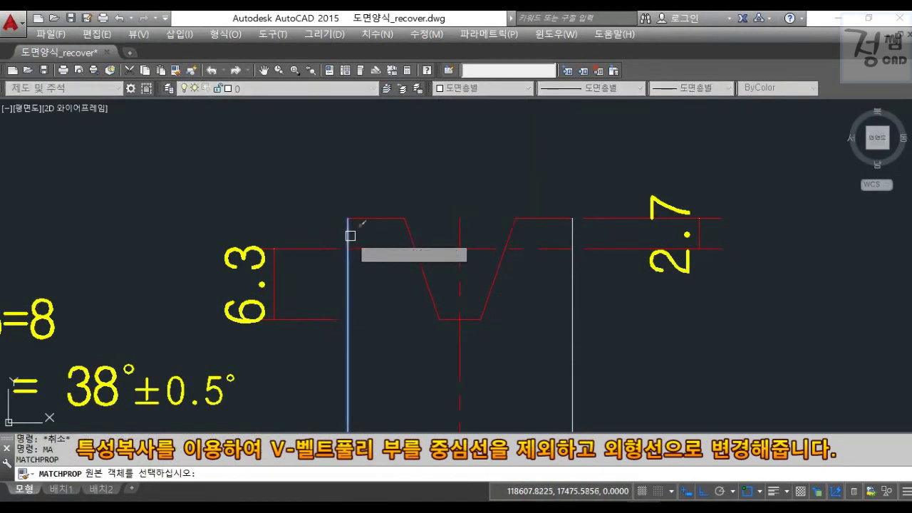
{"action": "left_click", "coordinate": [348, 228]}
{"action": "left_click", "coordinate": [325, 183]}
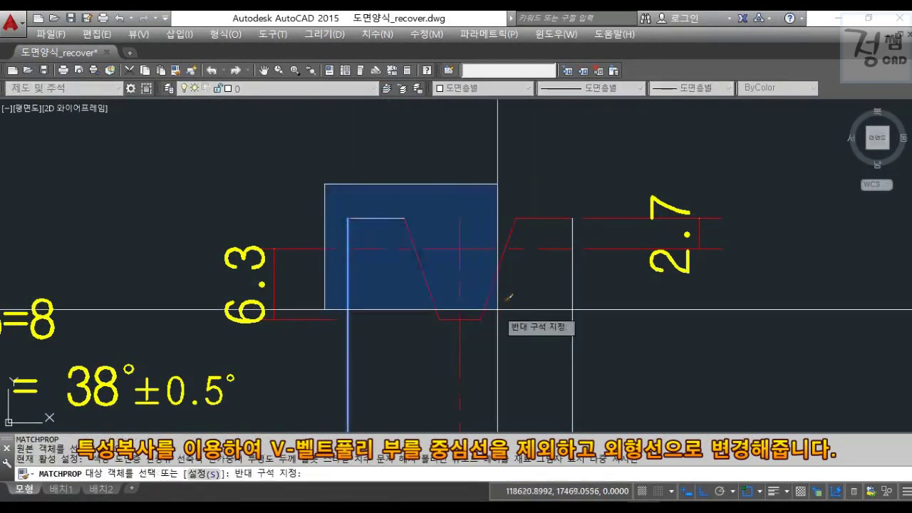
{"action": "left_click", "coordinate": [591, 325]}
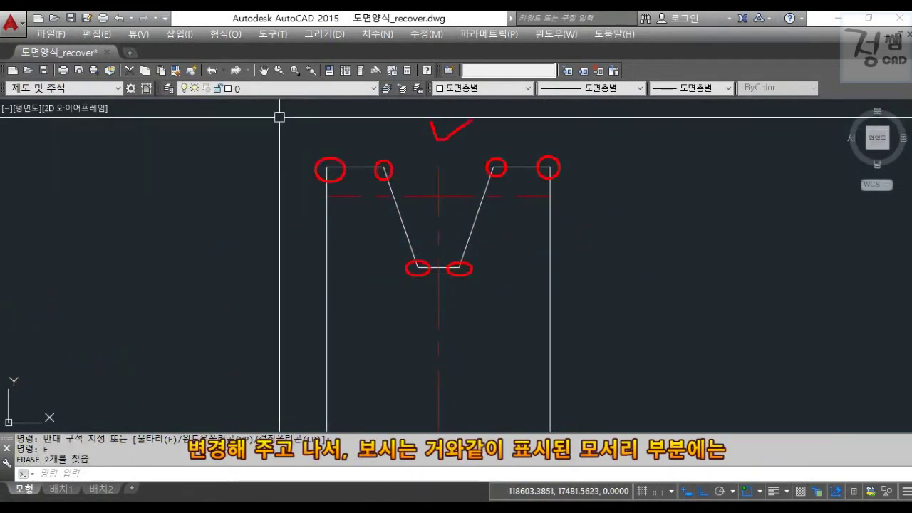
Switch to the KS standard PDF in Acrobat and examine the r1, r2 and r3 values for a type M V-belt pulley.
{"action": "left_click_drag", "start_coordinate": [470, 121], "coordinate": [489, 104]}
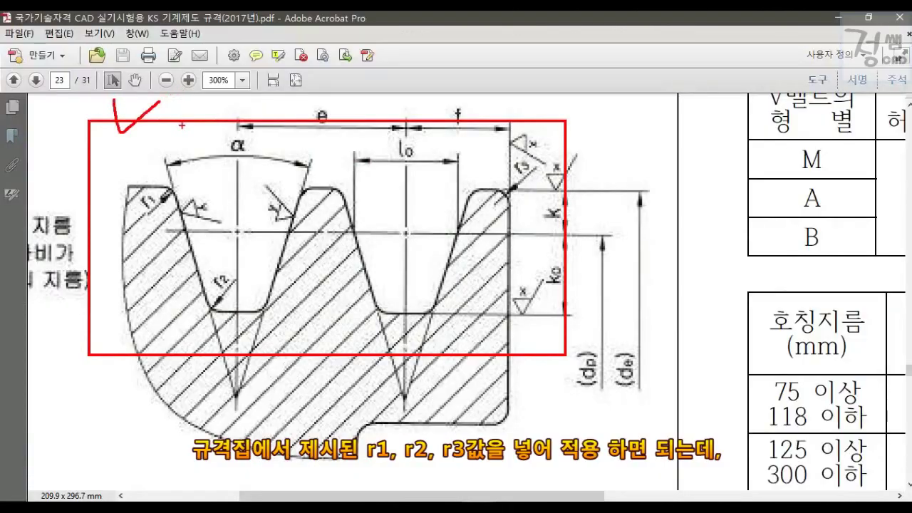
{"action": "left_click_drag", "start_coordinate": [155, 164], "coordinate": [182, 161]}
{"action": "mouse_move", "coordinate": [223, 247]}
{"action": "left_mouse_down"}
{"action": "mouse_move", "coordinate": [239, 260]}
{"action": "mouse_move", "coordinate": [299, 237]}
{"action": "left_mouse_up"}
{"action": "left_click_drag", "start_coordinate": [510, 150], "coordinate": [528, 147]}
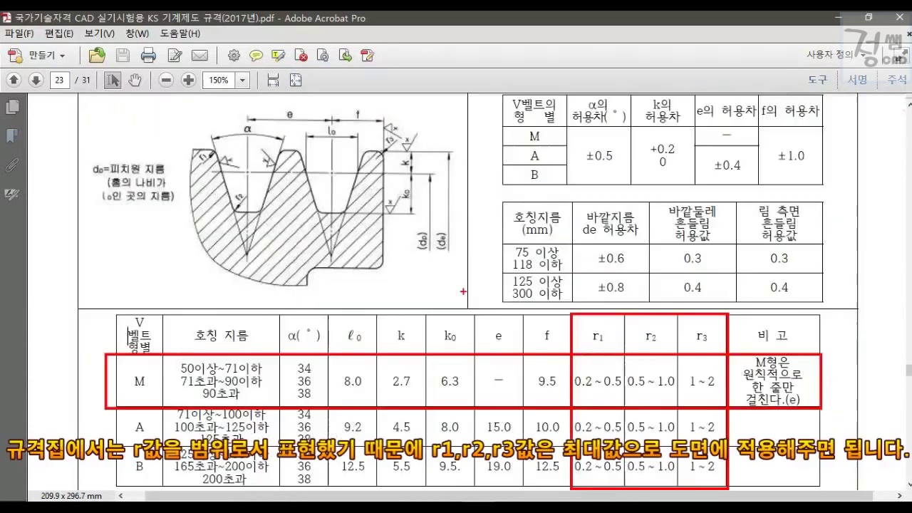
{"action": "left_click_drag", "start_coordinate": [463, 290], "coordinate": [508, 285]}
{"action": "left_click_drag", "start_coordinate": [644, 303], "coordinate": [671, 289]}
{"action": "left_click_drag", "start_coordinate": [576, 389], "coordinate": [721, 390]}
{"action": "left_click_drag", "start_coordinate": [701, 359], "coordinate": [726, 342]}
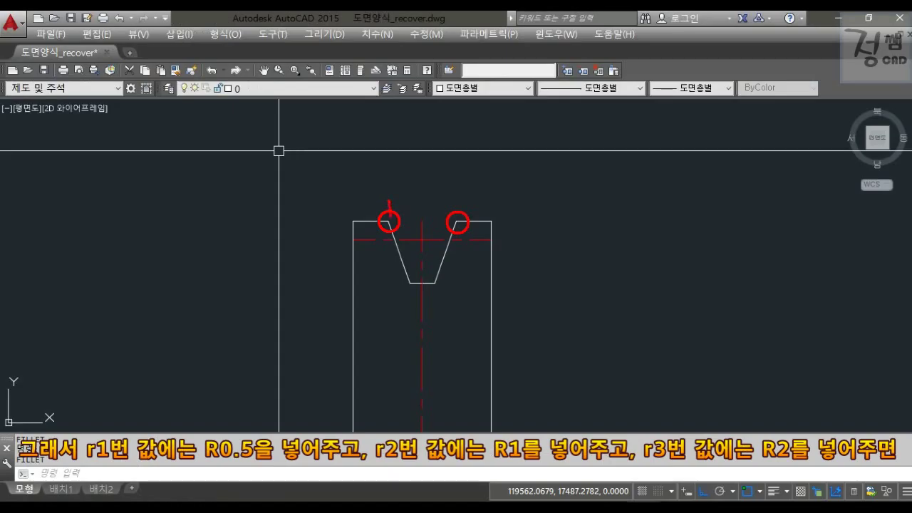
Fillet the groove's upper corners with R0.5, its bottom corners with R1 and the outer corners with R2.
{"action": "left_click_drag", "start_coordinate": [389, 200], "coordinate": [411, 205]}
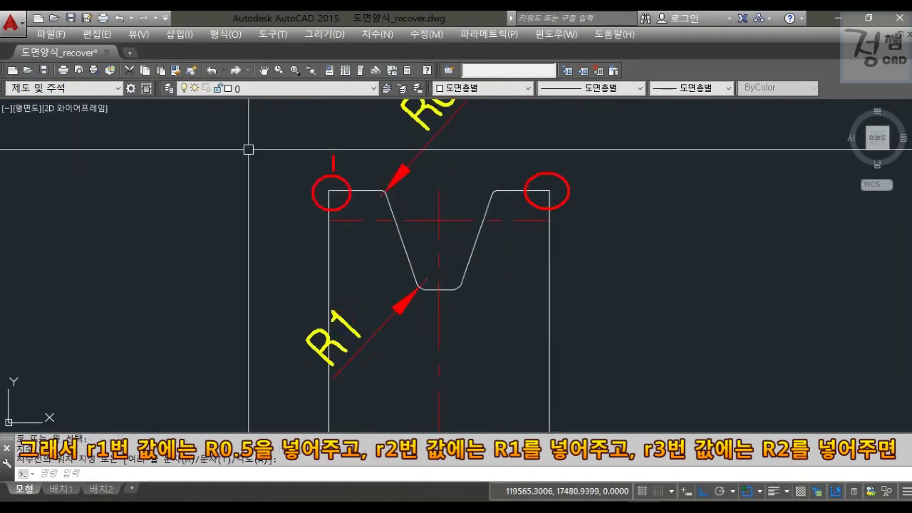
{"action": "left_click_drag", "start_coordinate": [333, 158], "coordinate": [372, 151]}
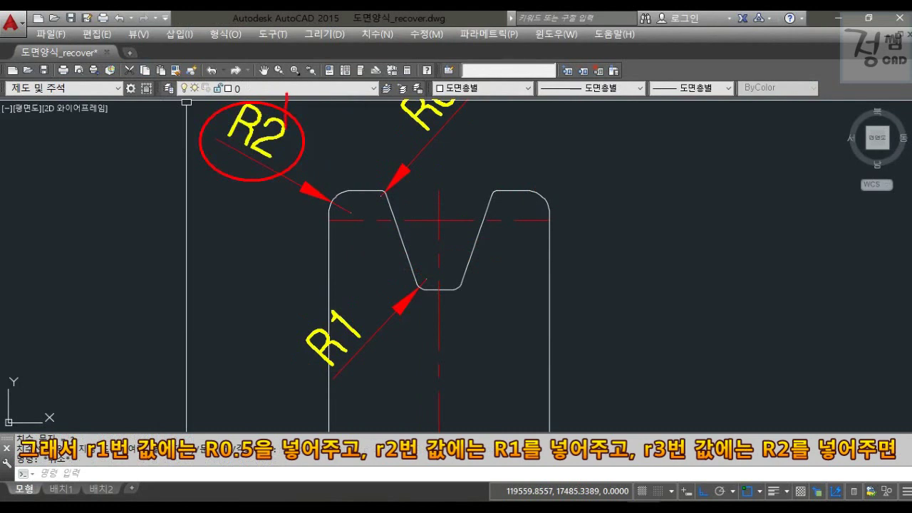
{"action": "mouse_move", "coordinate": [595, 260]}
{"action": "left_mouse_down"}
{"action": "mouse_move", "coordinate": [599, 281]}
{"action": "mouse_move", "coordinate": [723, 222]}
{"action": "left_mouse_up"}
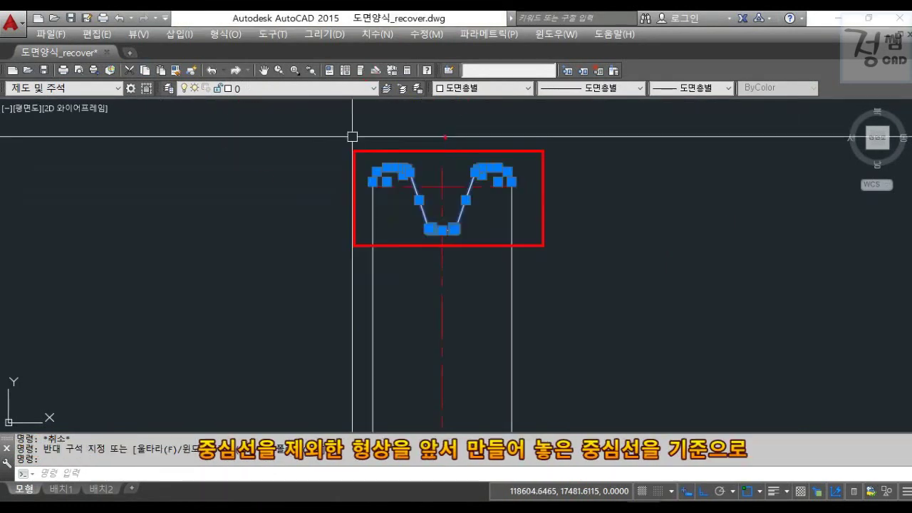
Mirror the upper groove profile without its centre lines about the middle horizontal centre line, keeping the original.
{"action": "left_click_drag", "start_coordinate": [445, 136], "coordinate": [484, 132]}
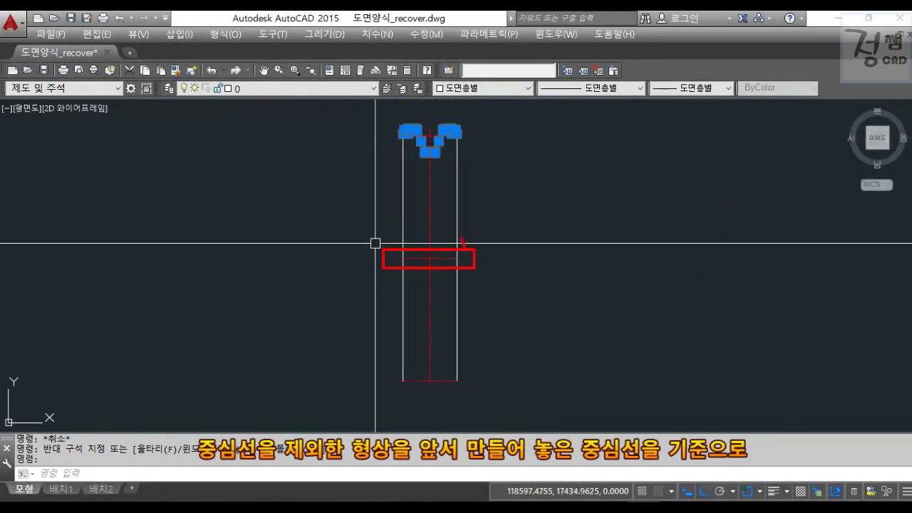
{"action": "left_click_drag", "start_coordinate": [462, 239], "coordinate": [484, 235]}
{"action": "type", "text": "mi"}
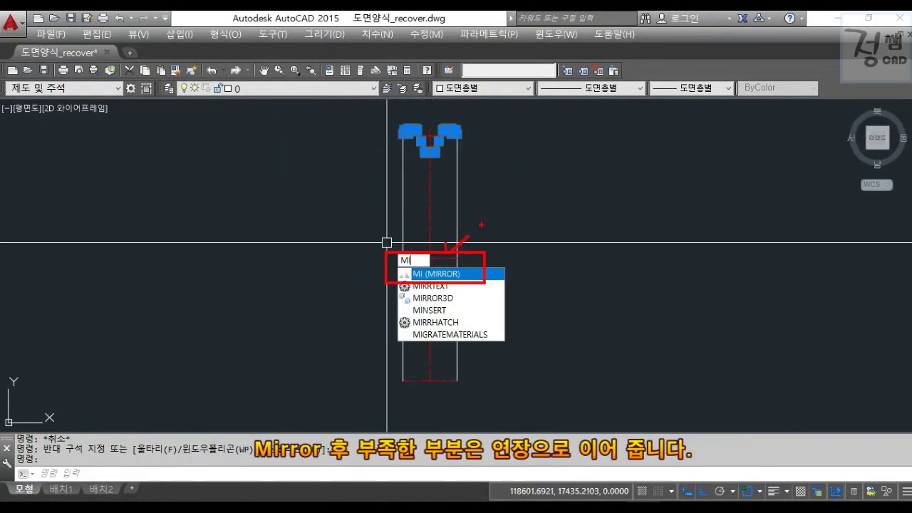
{"action": "key", "text": "Return"}
{"action": "left_click", "coordinate": [429, 258]}
{"action": "left_click", "coordinate": [278, 260]}
{"action": "key", "text": "Return"}
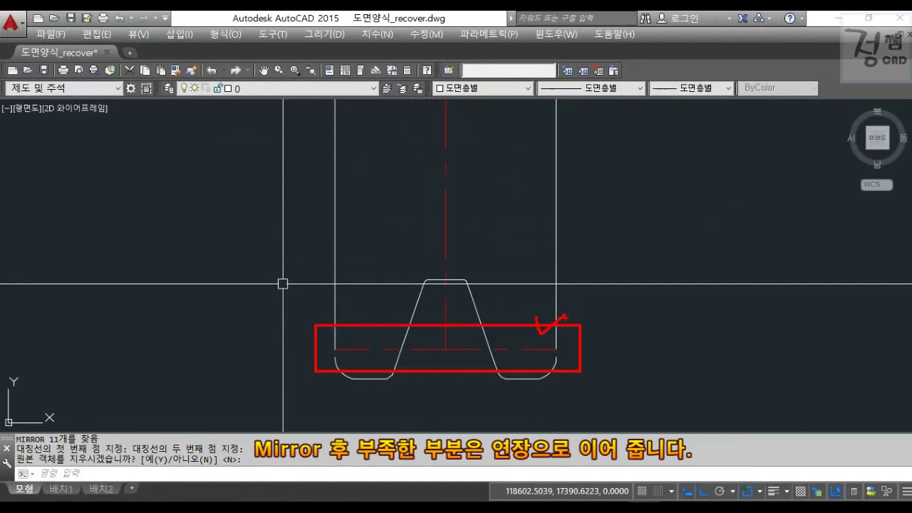
Extend both vertical side lines down to the mirrored lower groove profile.
{"action": "type", "text": "ex"}
{"action": "key", "text": "Return"}
{"action": "key", "text": "Return"}
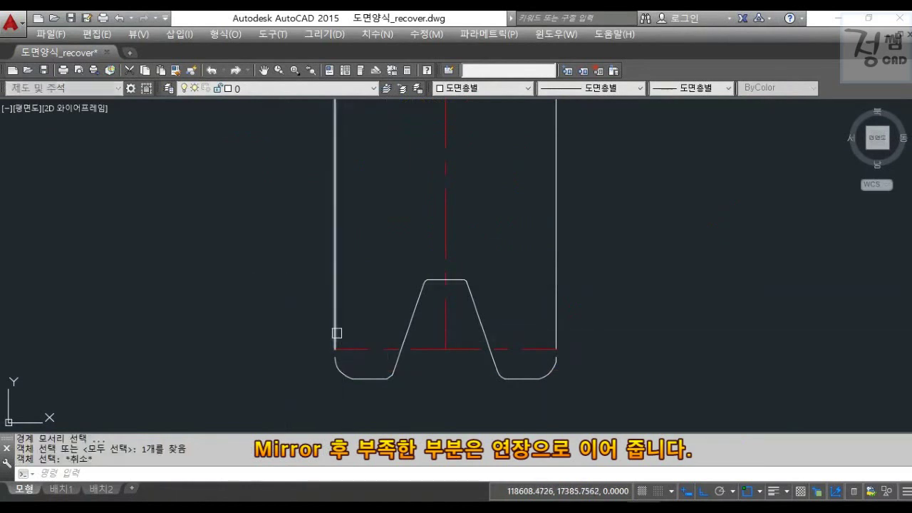
{"action": "left_click", "coordinate": [335, 333]}
{"action": "left_click", "coordinate": [556, 327]}
{"action": "key", "text": "Escape"}
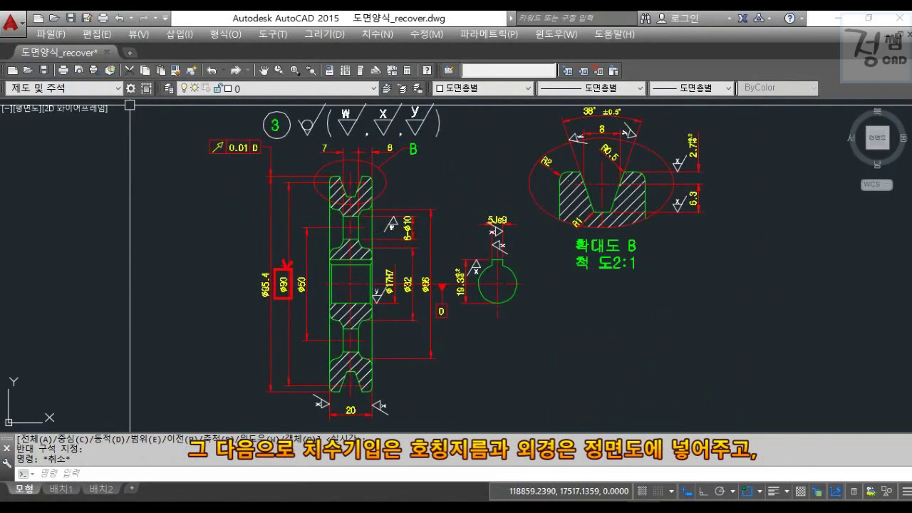
Examine the finished pulley drawing's dimensions and tolerances, the hole layouts, and the key location in the assembly.
{"action": "left_click_drag", "start_coordinate": [399, 179], "coordinate": [426, 169]}
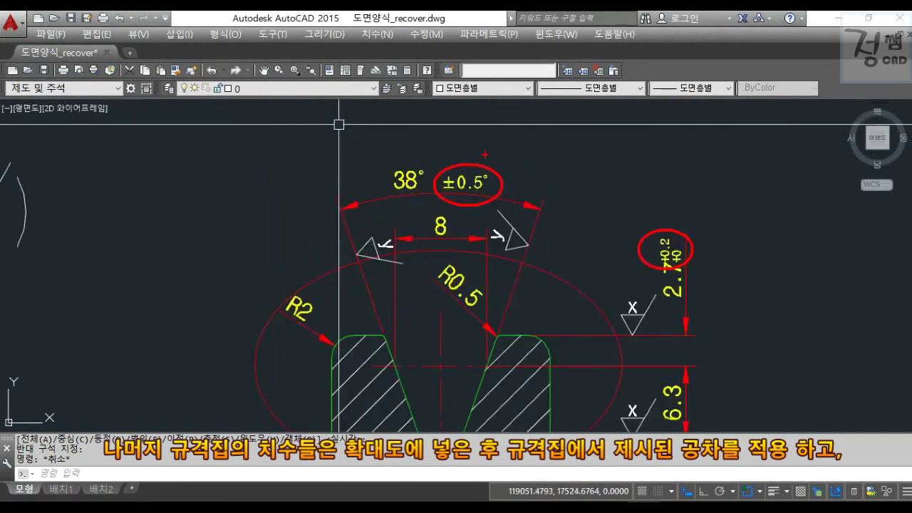
{"action": "left_click_drag", "start_coordinate": [485, 158], "coordinate": [507, 149]}
{"action": "left_click_drag", "start_coordinate": [657, 228], "coordinate": [673, 216]}
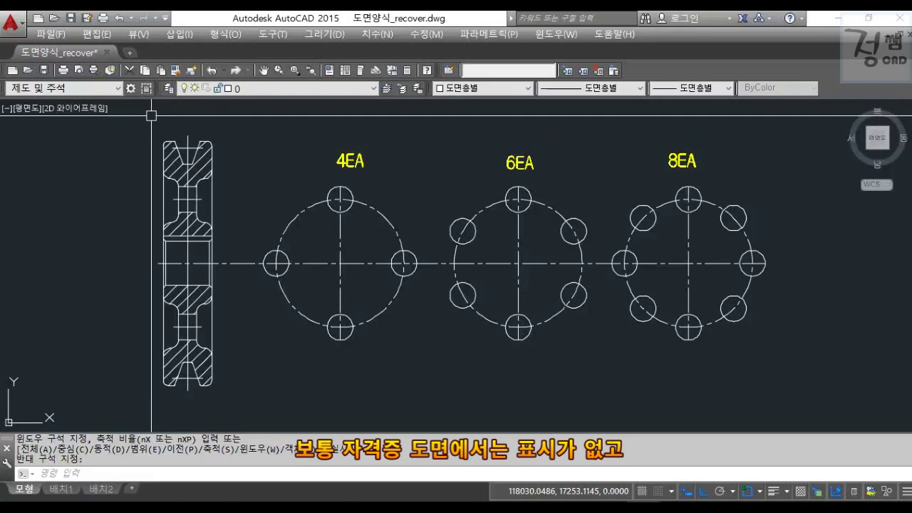
{"action": "left_click_drag", "start_coordinate": [432, 139], "coordinate": [601, 351]}
{"action": "left_click_drag", "start_coordinate": [550, 127], "coordinate": [595, 106]}
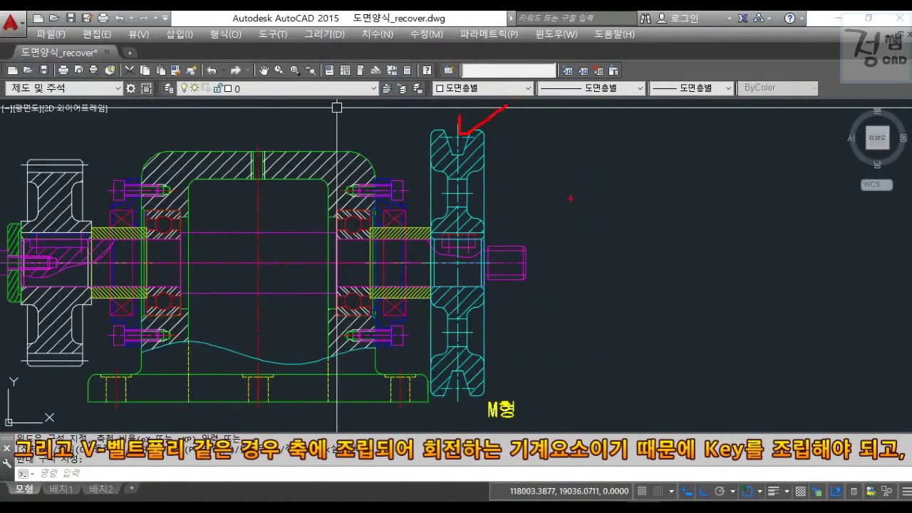
{"action": "left_click_drag", "start_coordinate": [242, 228], "coordinate": [552, 315]}
{"action": "left_click_drag", "start_coordinate": [529, 212], "coordinate": [561, 206]}
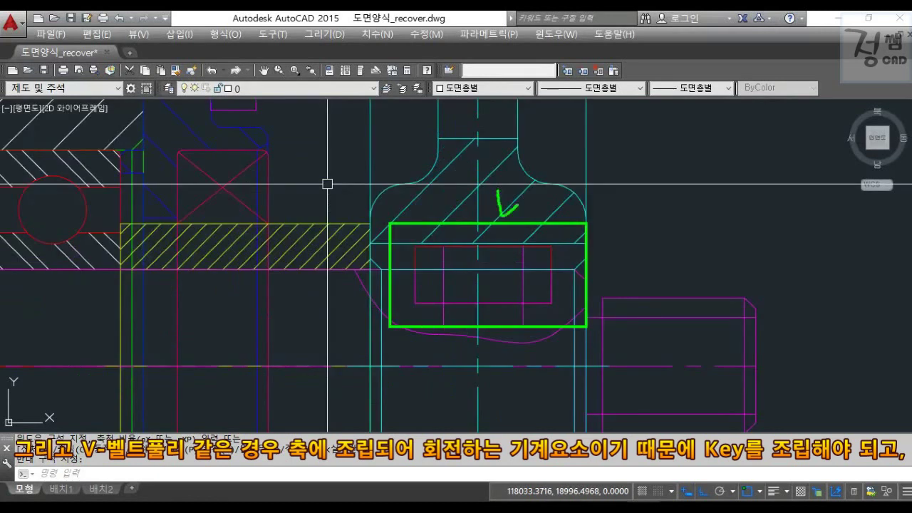
{"action": "left_click_drag", "start_coordinate": [516, 203], "coordinate": [548, 184]}
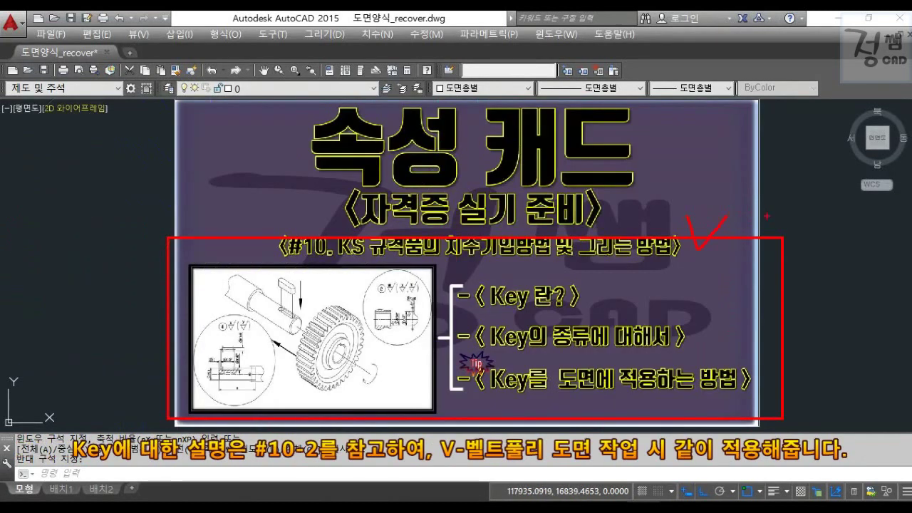